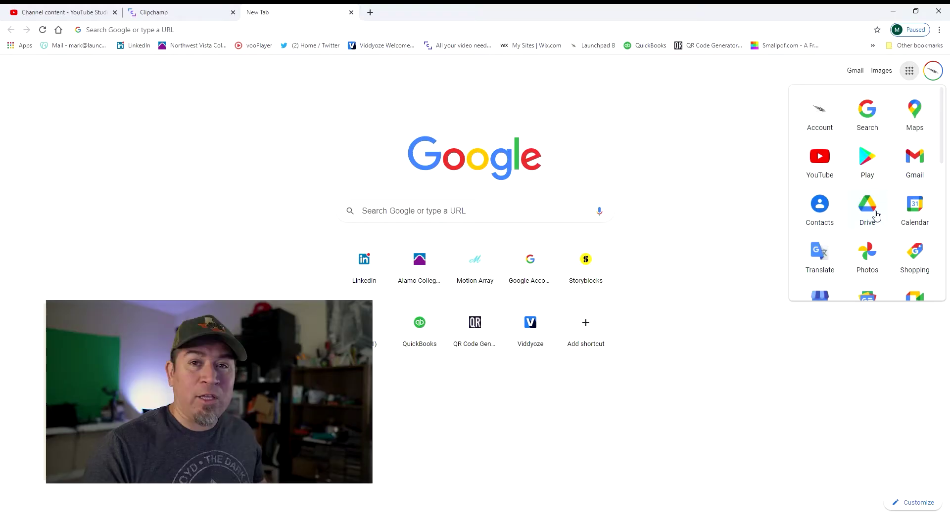
# Switch from Google Photos to Google Drive using the Google apps menu.
pyautogui.click(866, 207)
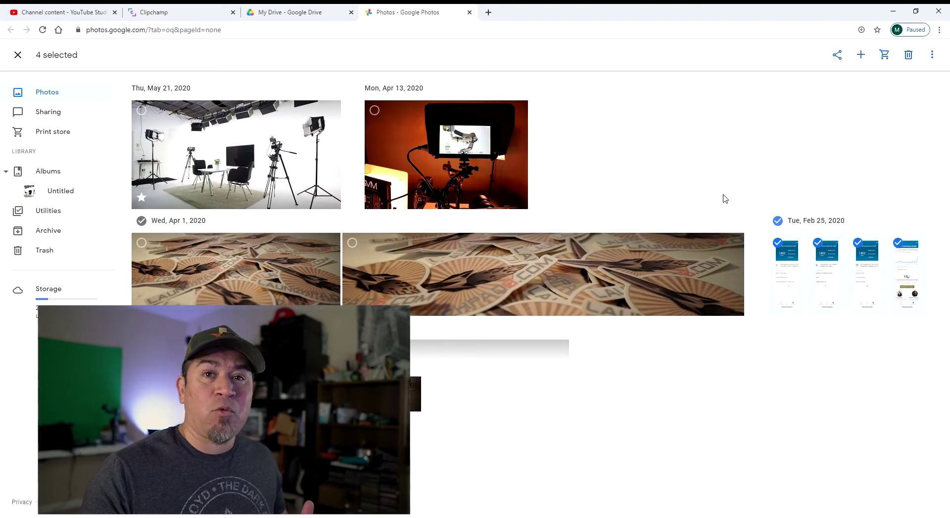
pyautogui.click(317, 14)
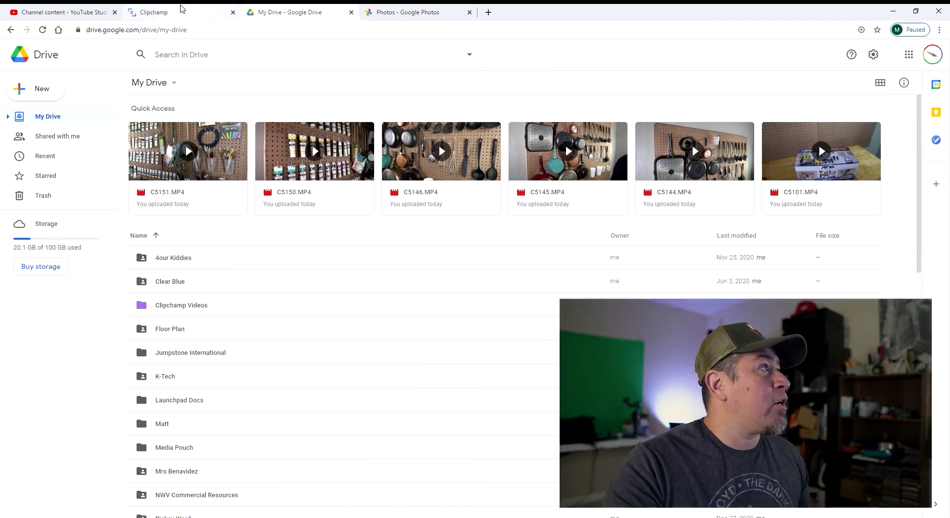
# Switch to Clipchamp and open the Untitled Project in the video editor.
pyautogui.click(181, 8)
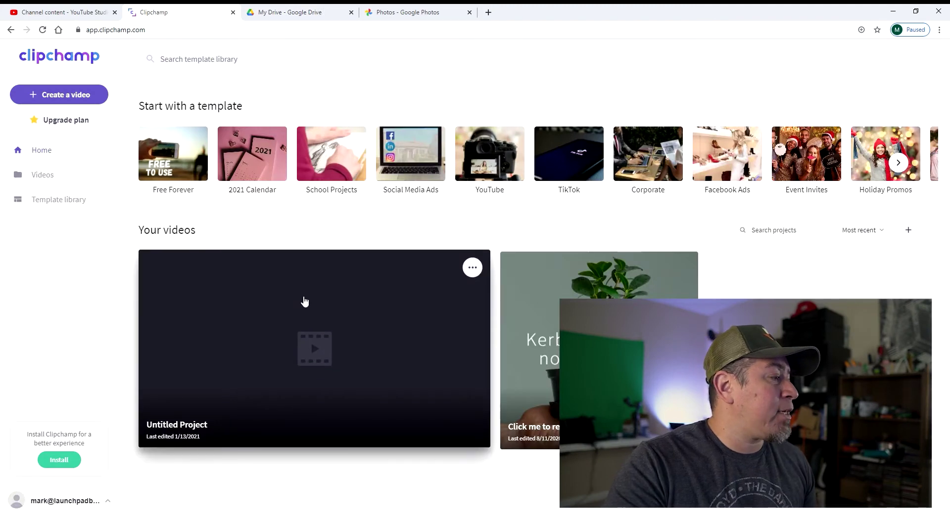
pyautogui.click(317, 296)
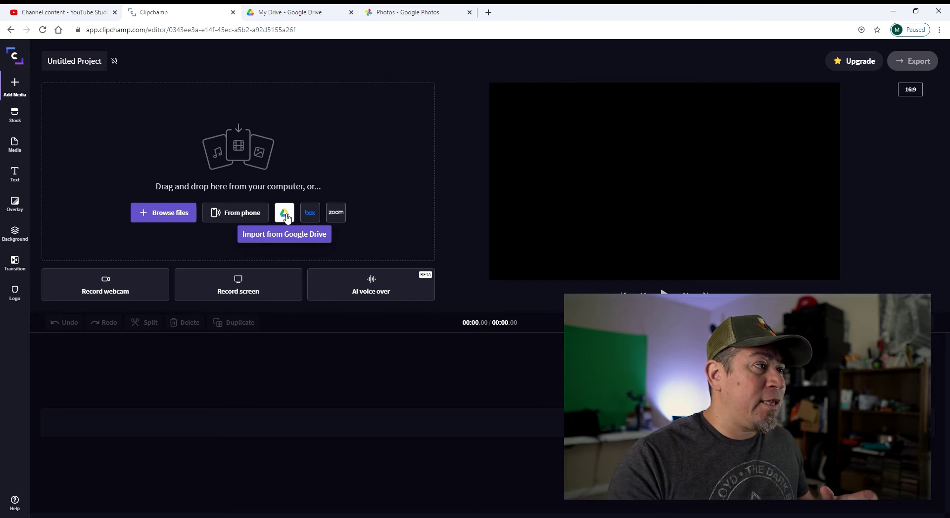
# Open the Google Drive file picker and browse its grid for the MP4 clips.
pyautogui.click(284, 214)
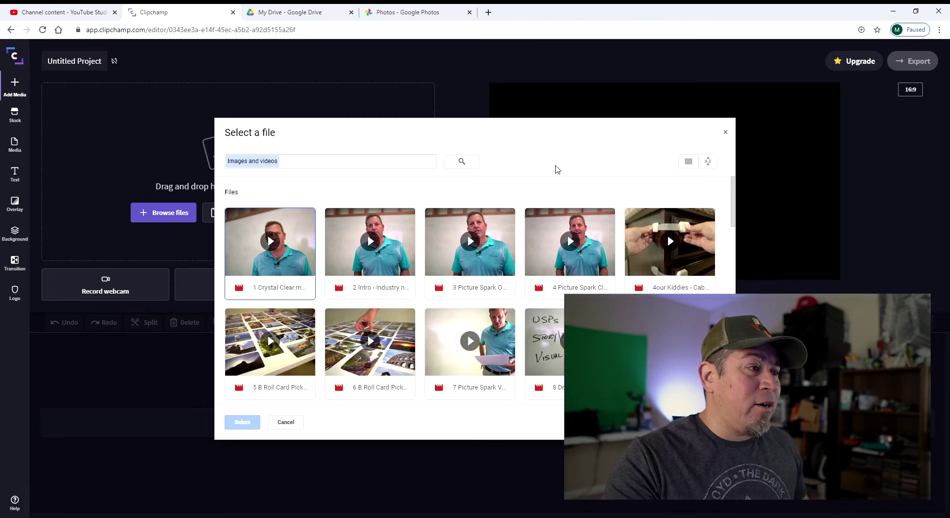
pyautogui.scroll(-15, 569, 247)
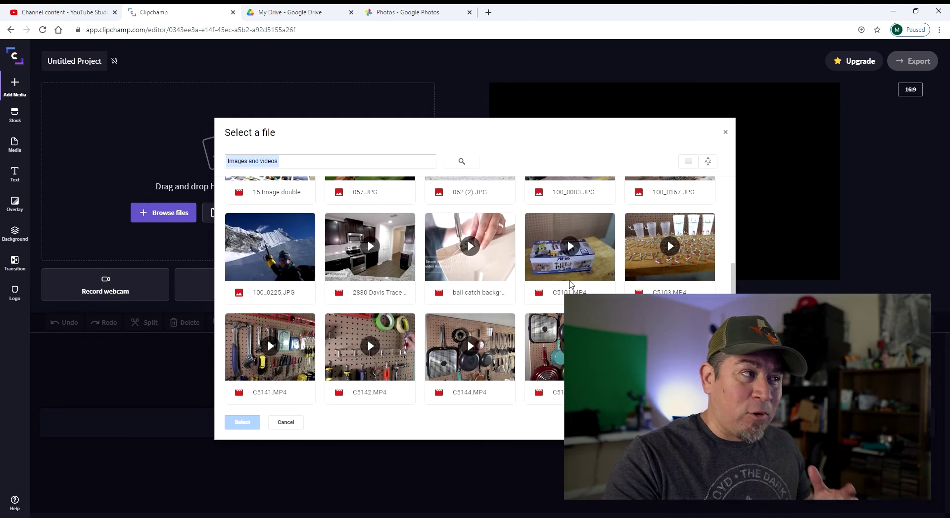
pyautogui.scroll(-20, 570, 284)
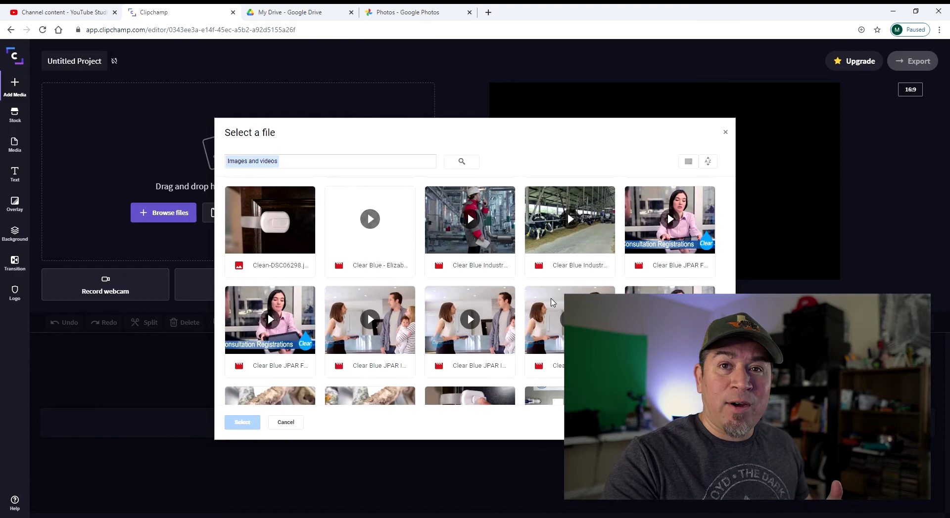
pyautogui.scroll(-20, 552, 303)
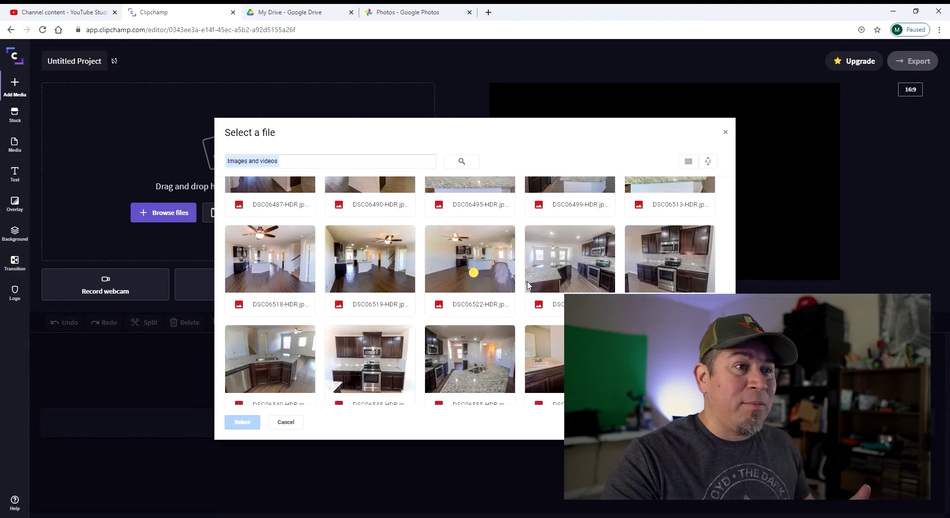
pyautogui.scroll(-20, 527, 286)
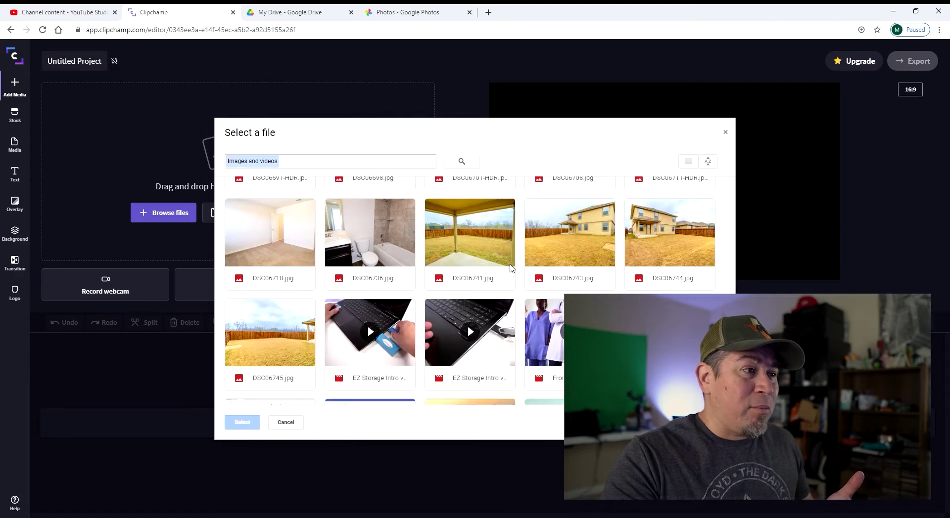
pyautogui.scroll(-4, 510, 267)
pyautogui.scroll(-4, 511, 268)
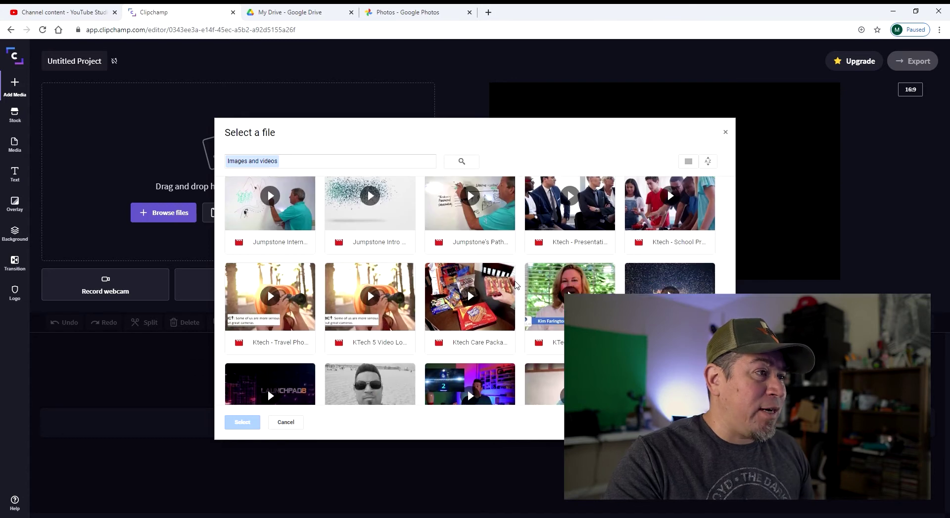
pyautogui.scroll(10, 509, 296)
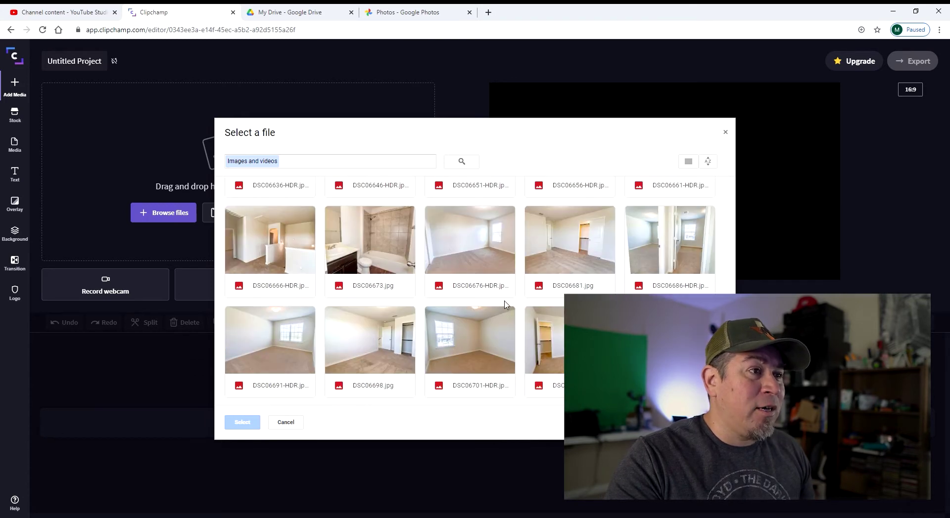
pyautogui.scroll(6, 505, 305)
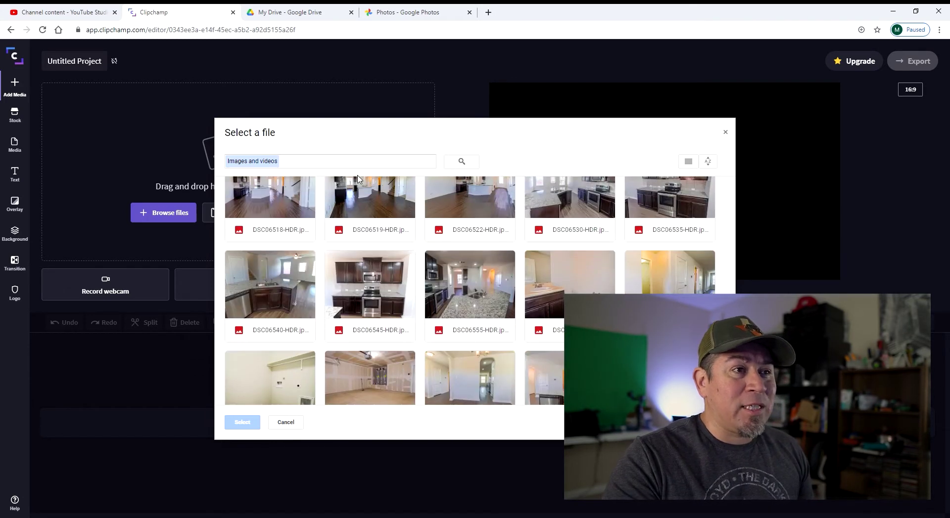
pyautogui.scroll(10, 486, 283)
# Select the range of clips from C5101.MP4 through C5151.MP4.
pyautogui.click(589, 220)
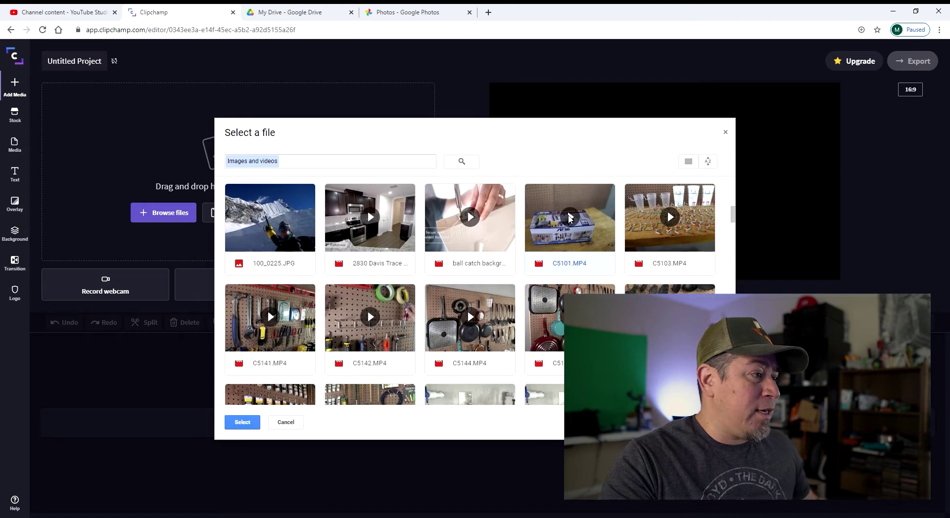
pyautogui.scroll(-2, 420, 379)
pyautogui.keyDown('shift'); pyautogui.click(396, 395); pyautogui.keyUp('shift')
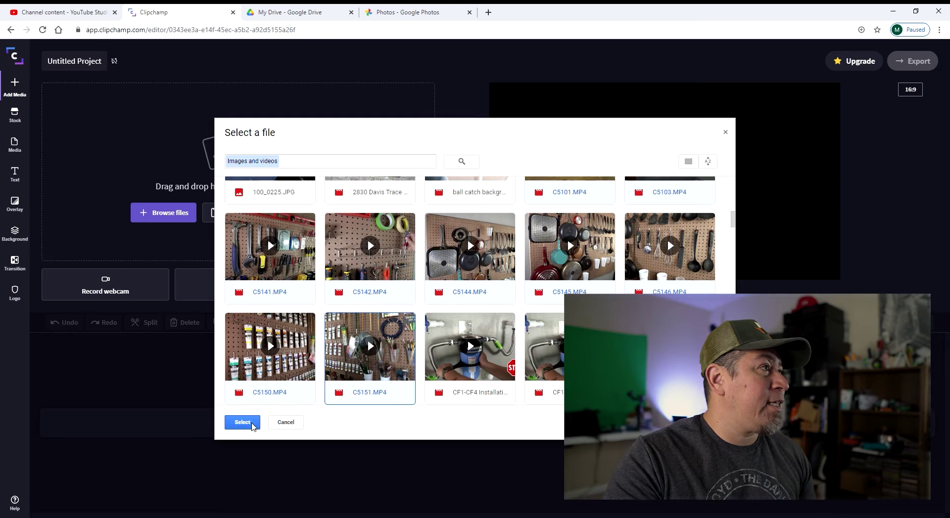
# Import the nine selected pegboard clips into the Media panel.
pyautogui.click(242, 422)
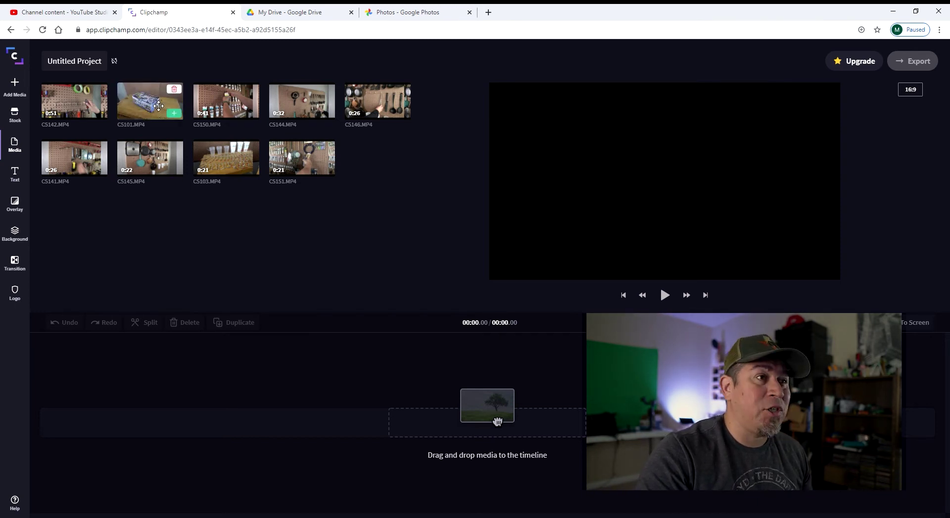
# Place the C5101 box clip on the timeline, split it at 00:08.55 and delete the rest.
pyautogui.moveTo(141, 109); pyautogui.dragTo(147, 398)
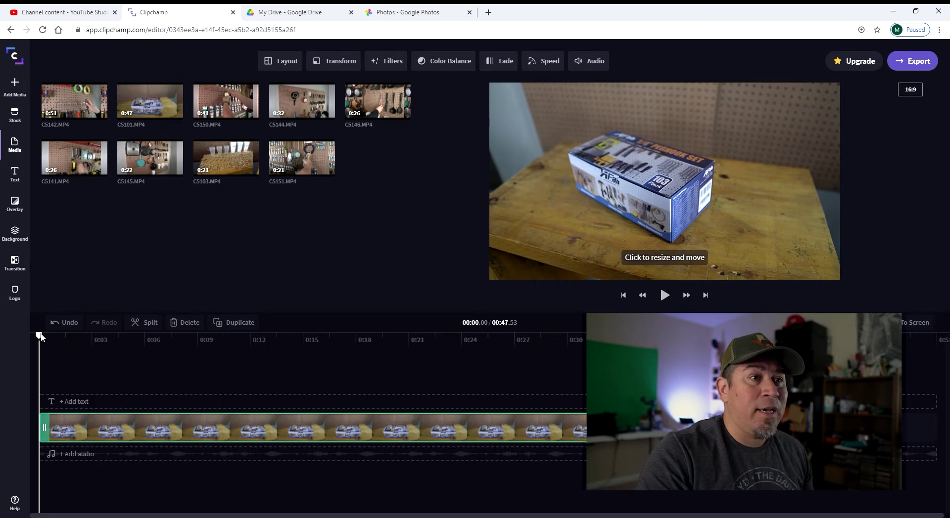
pyautogui.moveTo(39, 336); pyautogui.dragTo(415, 345)
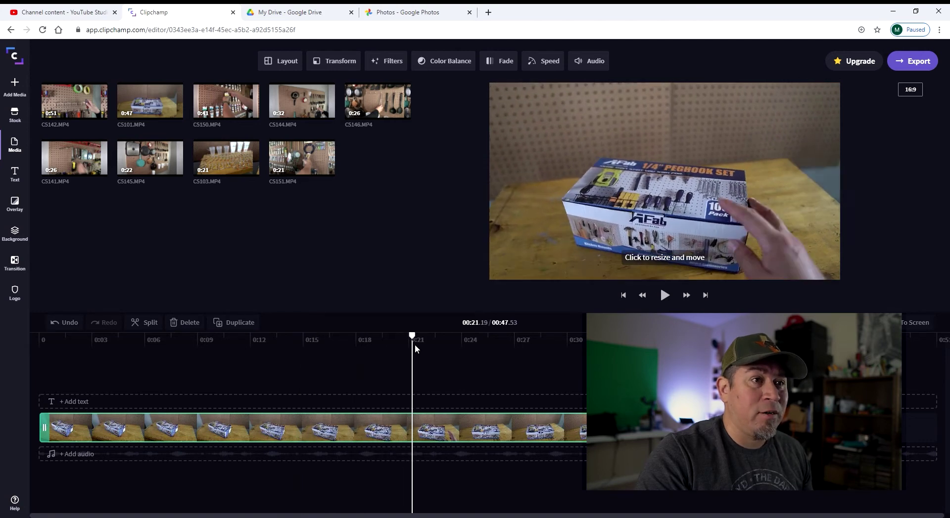
pyautogui.moveTo(490, 348); pyautogui.dragTo(429, 345)
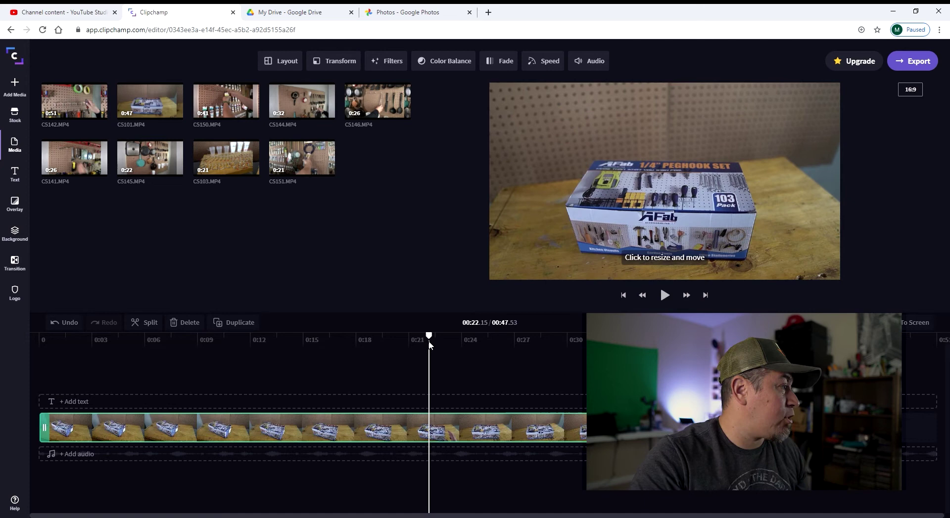
pyautogui.click(144, 322)
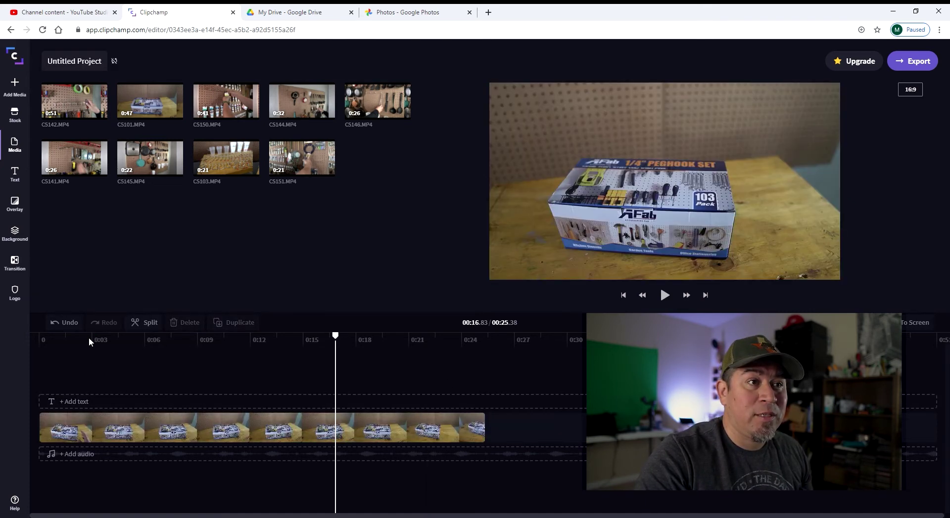
pyautogui.moveTo(68, 344); pyautogui.dragTo(191, 339)
pyautogui.click(154, 329)
pyautogui.click(238, 430)
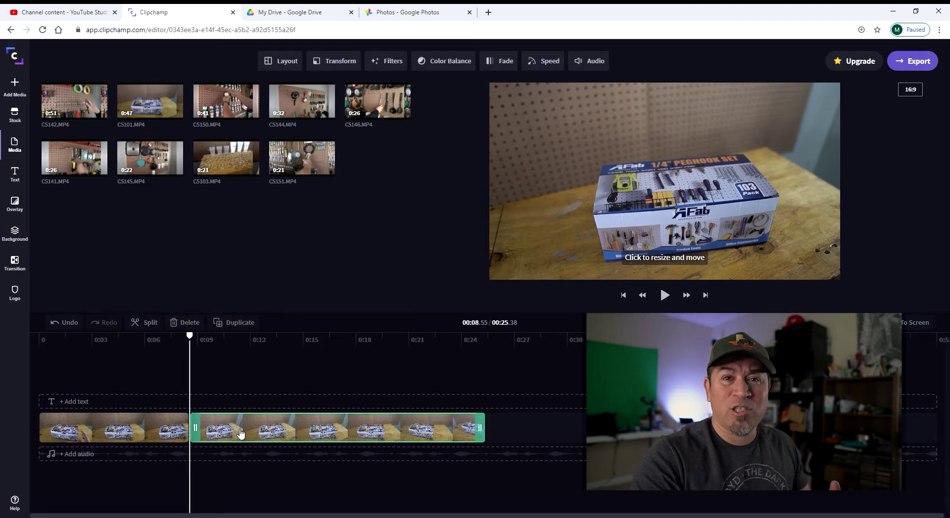
pyautogui.press('Delete')
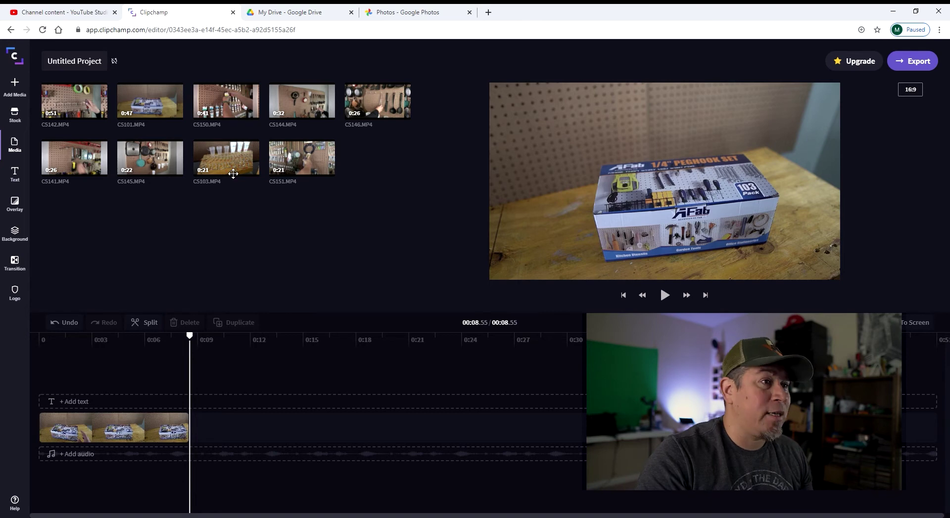
# Append the CS103 hooks-on-table clip, split at 00:14.54 and delete the trailing part.
pyautogui.moveTo(233, 160); pyautogui.dragTo(248, 433)
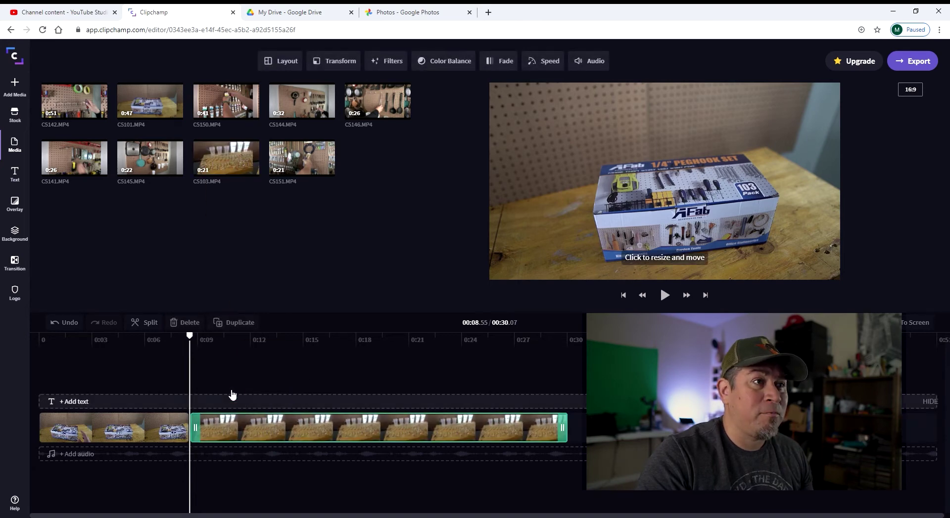
pyautogui.click(664, 295)
pyautogui.click(664, 296)
pyautogui.moveTo(300, 339); pyautogui.dragTo(253, 350)
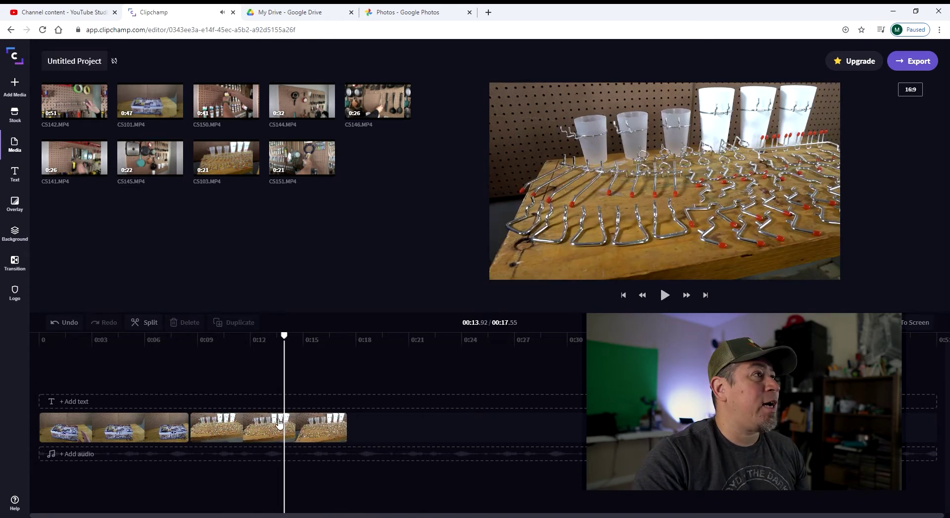
pyautogui.click(272, 427)
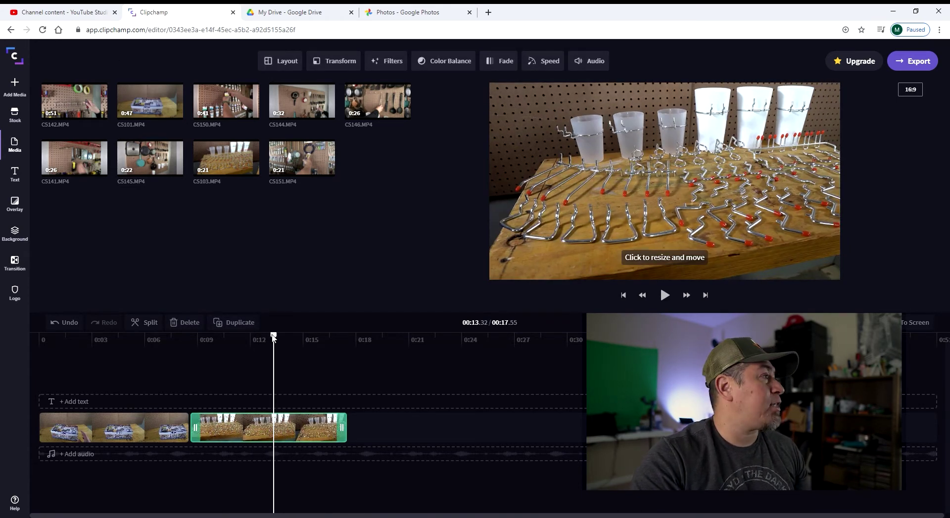
pyautogui.moveTo(273, 338); pyautogui.dragTo(296, 341)
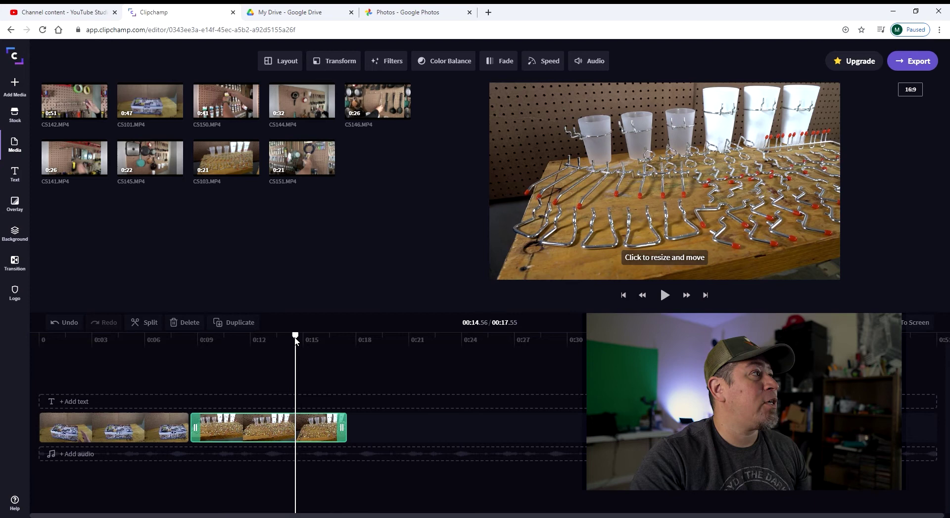
pyautogui.click(147, 323)
pyautogui.press('Delete')
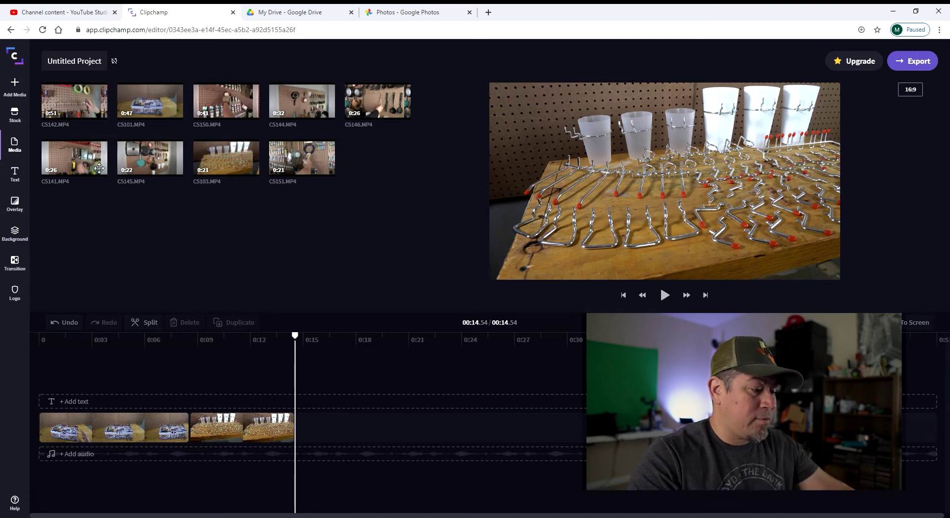
# Append the CS141 clip, cut away footage past 25 seconds, and rewind to the start.
pyautogui.moveTo(81, 164); pyautogui.dragTo(324, 426)
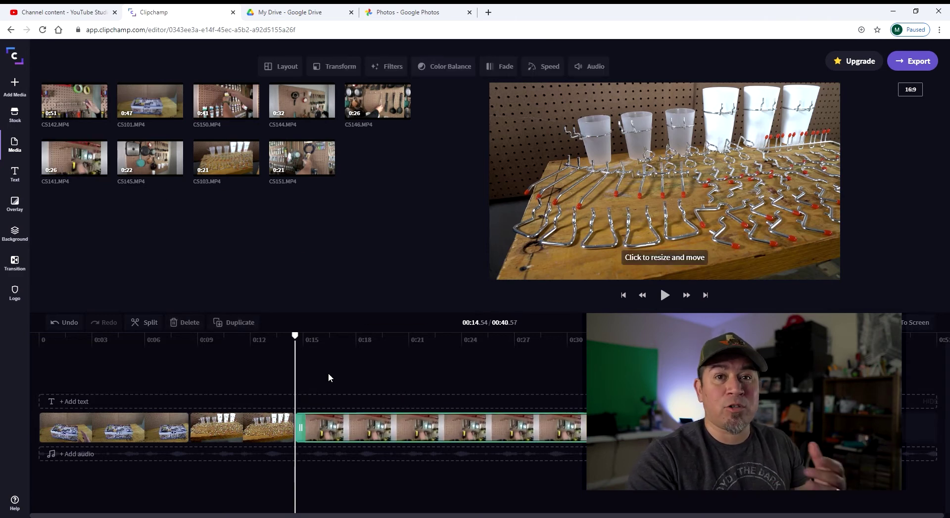
pyautogui.moveTo(299, 336); pyautogui.dragTo(481, 342)
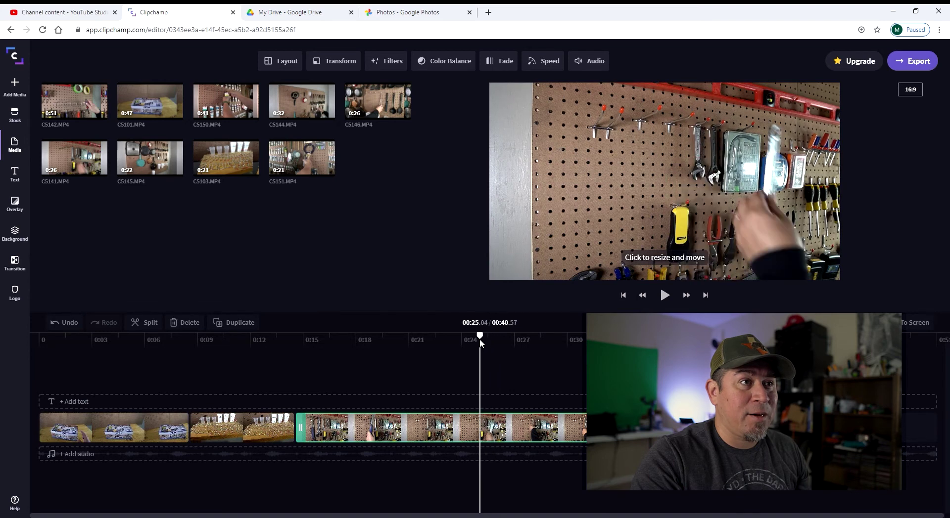
pyautogui.click(148, 323)
pyautogui.click(434, 426)
pyautogui.press('Delete')
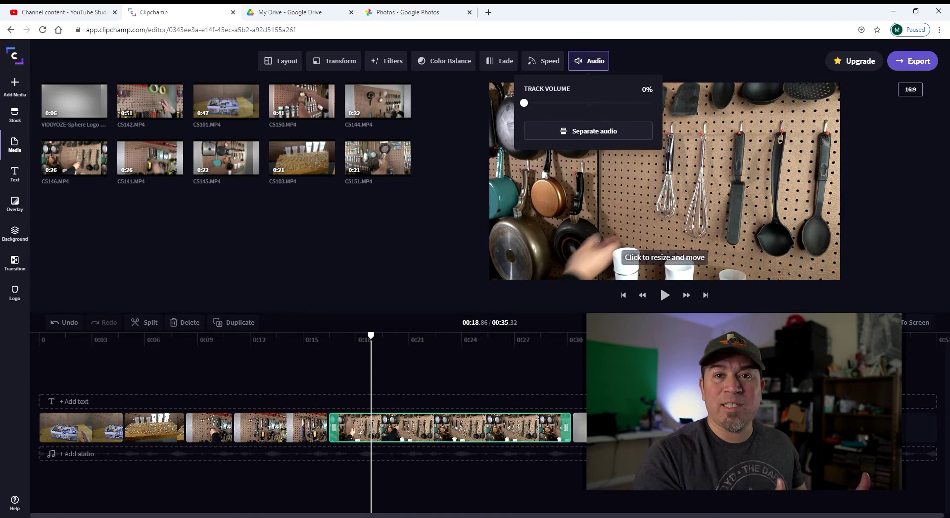
pyautogui.click(599, 427)
pyautogui.moveTo(586, 340); pyautogui.dragTo(69, 364)
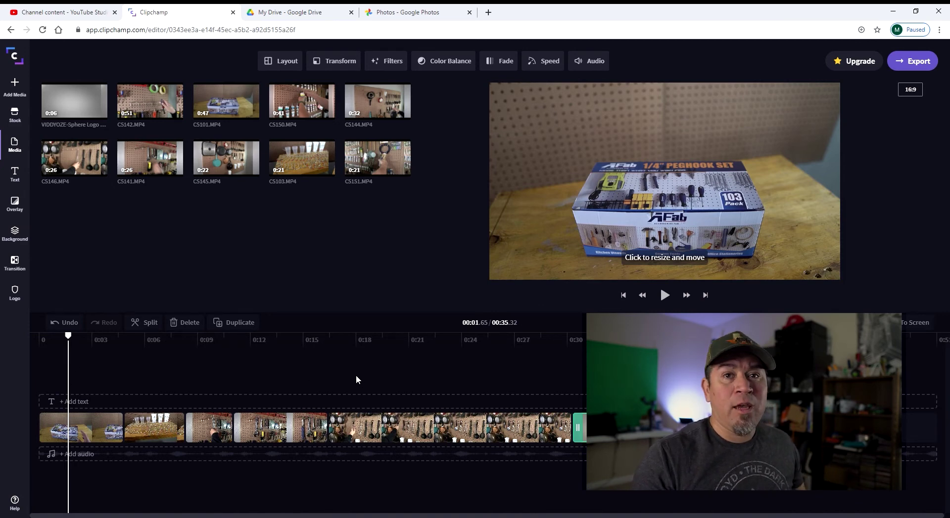
pyautogui.click(665, 295)
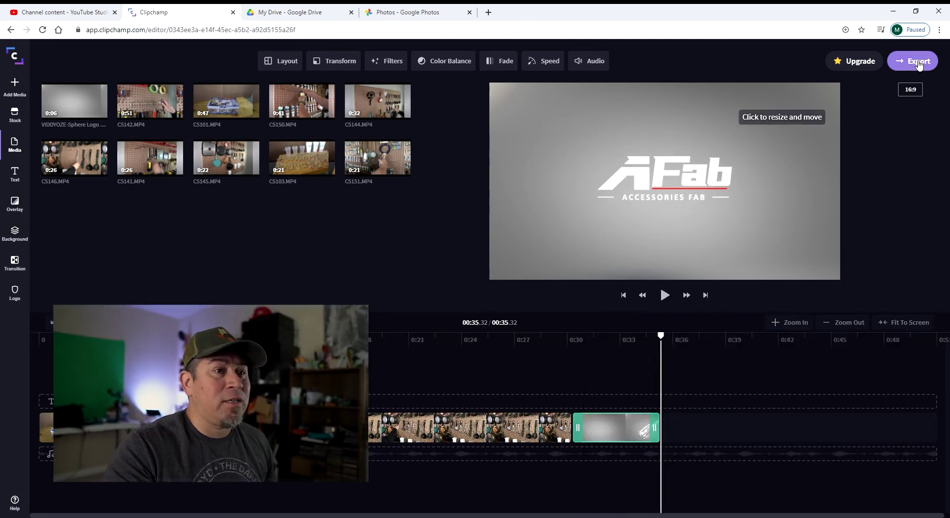
# Export the project as a 480p video with default compression.
pyautogui.click(918, 62)
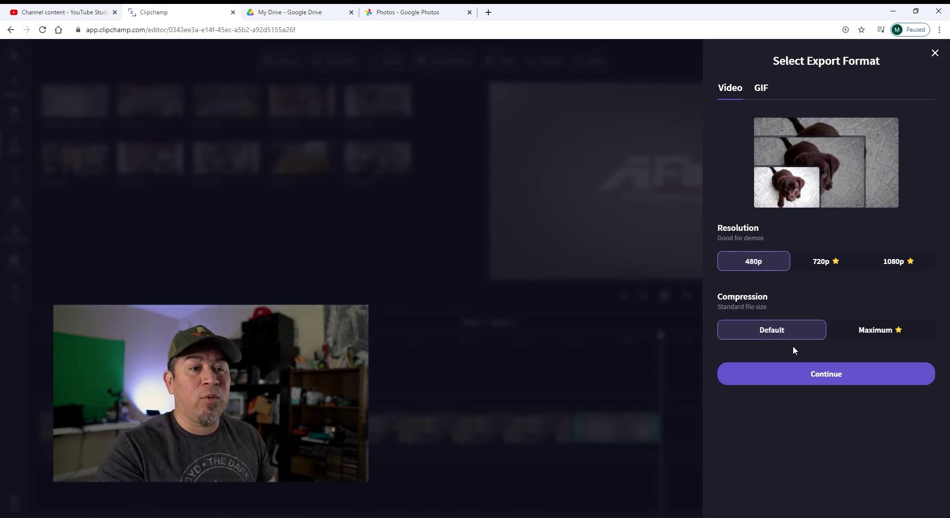
pyautogui.click(830, 379)
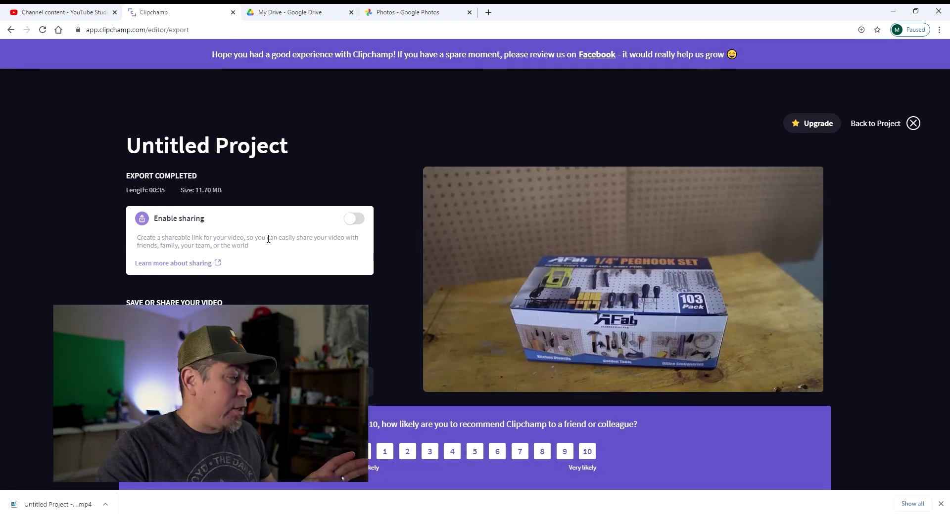
# Open the downloaded Untitled Project MP4 from Chrome's download bar.
pyautogui.click(67, 505)
pyautogui.moveTo(514, 353)
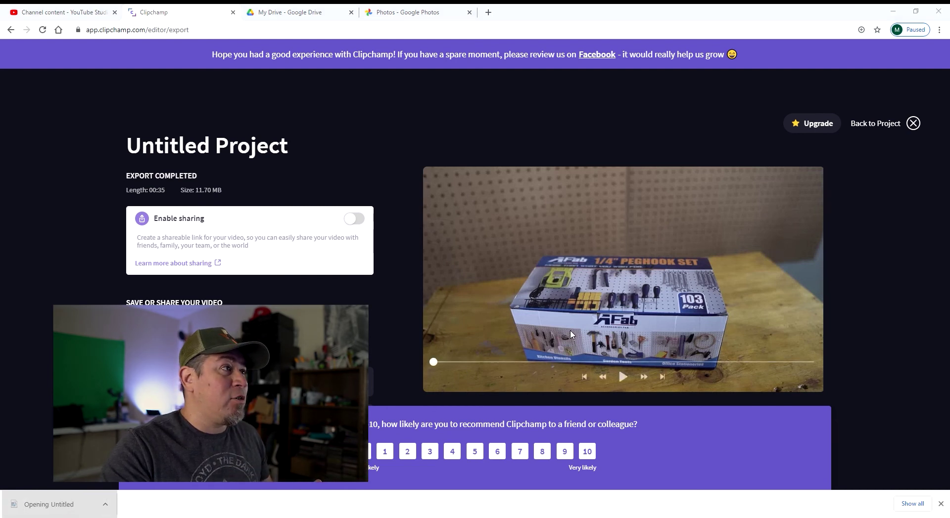